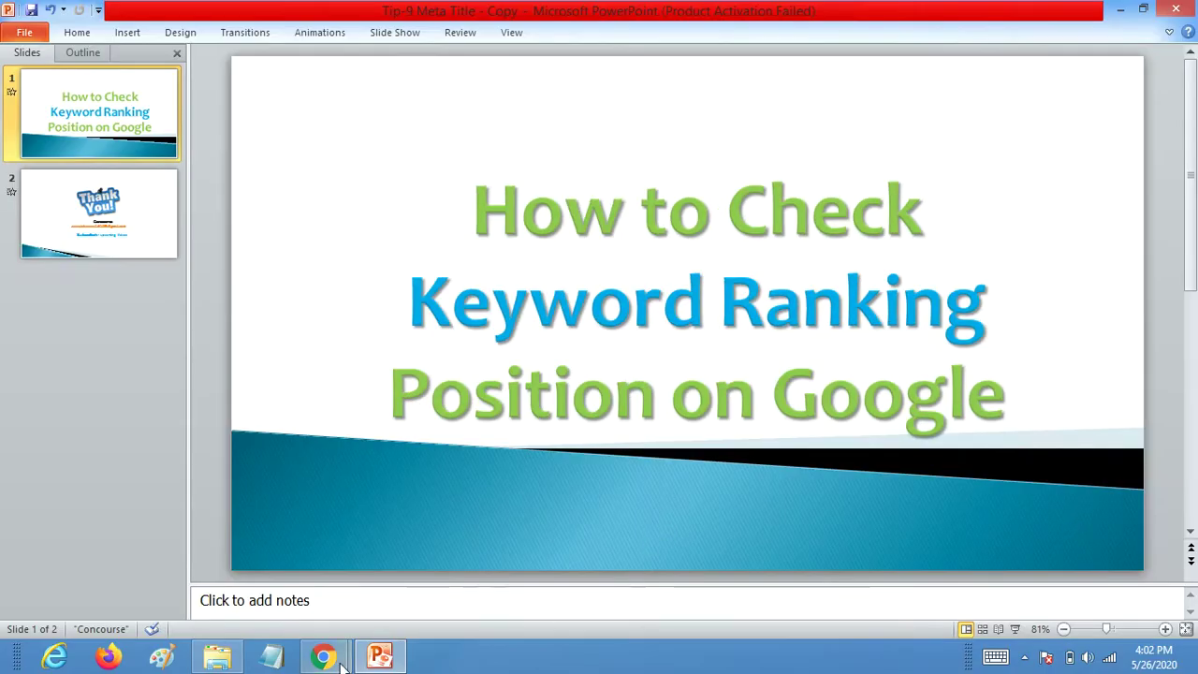
Rerun the UTM campaign search from the first Google results page
mouse_move(322, 656)
left_click(253, 562)
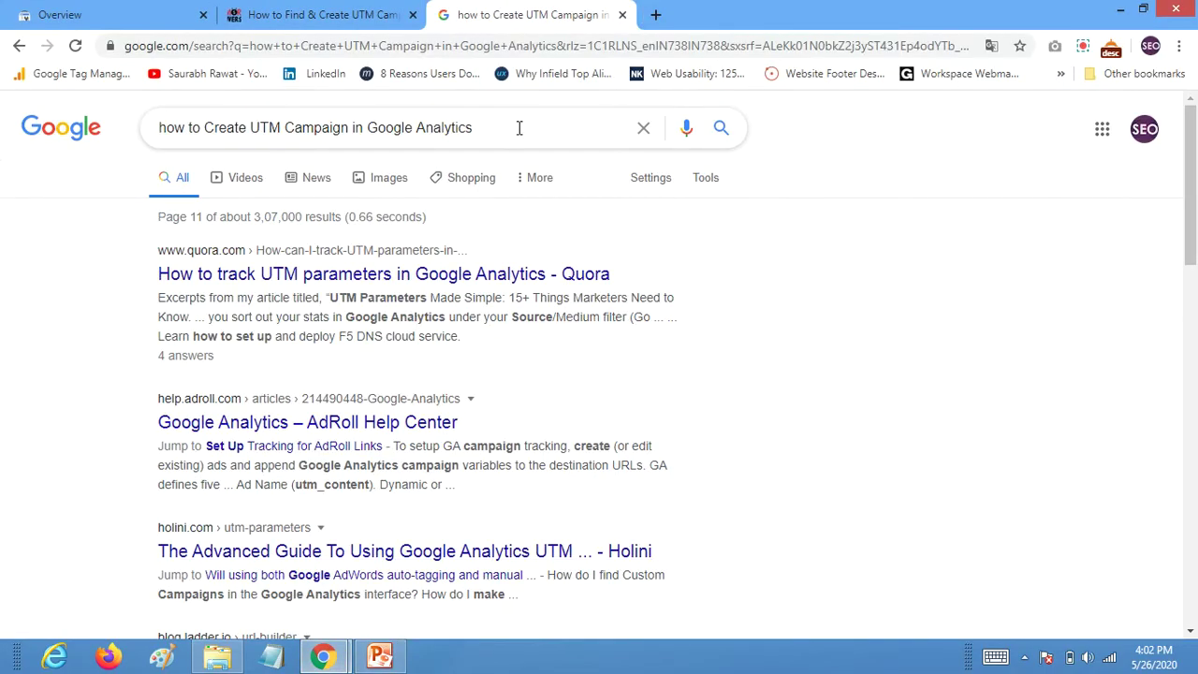
left_click_drag(542, 127, 186, 105)
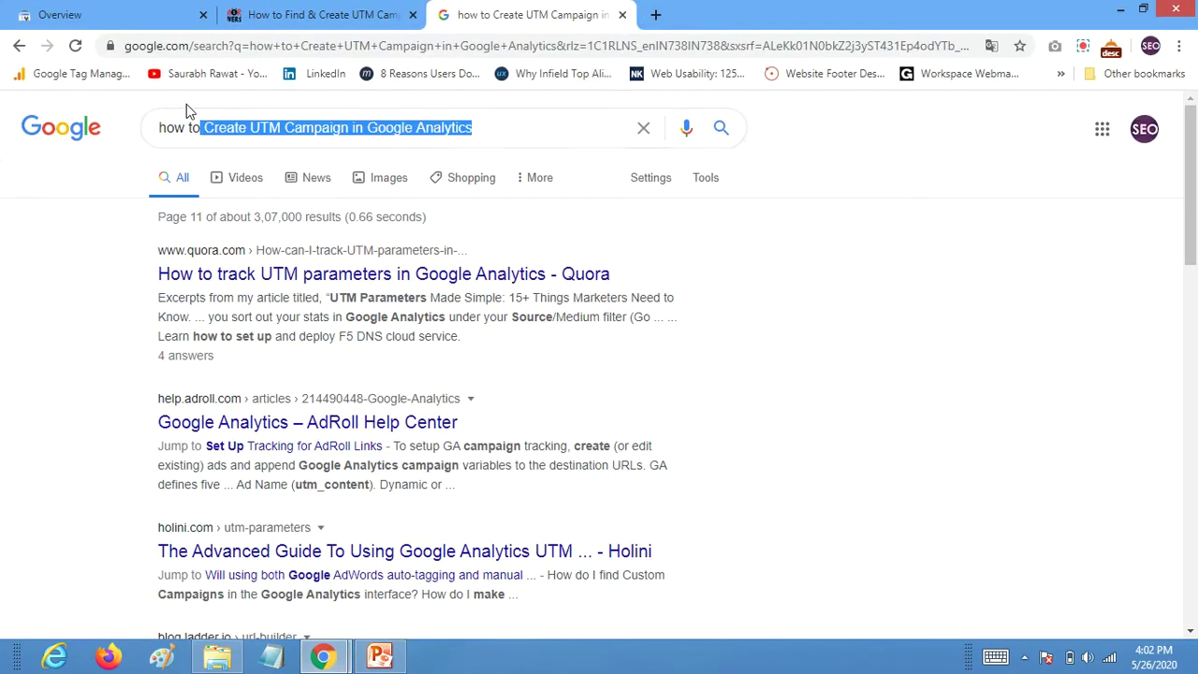
left_click(725, 129)
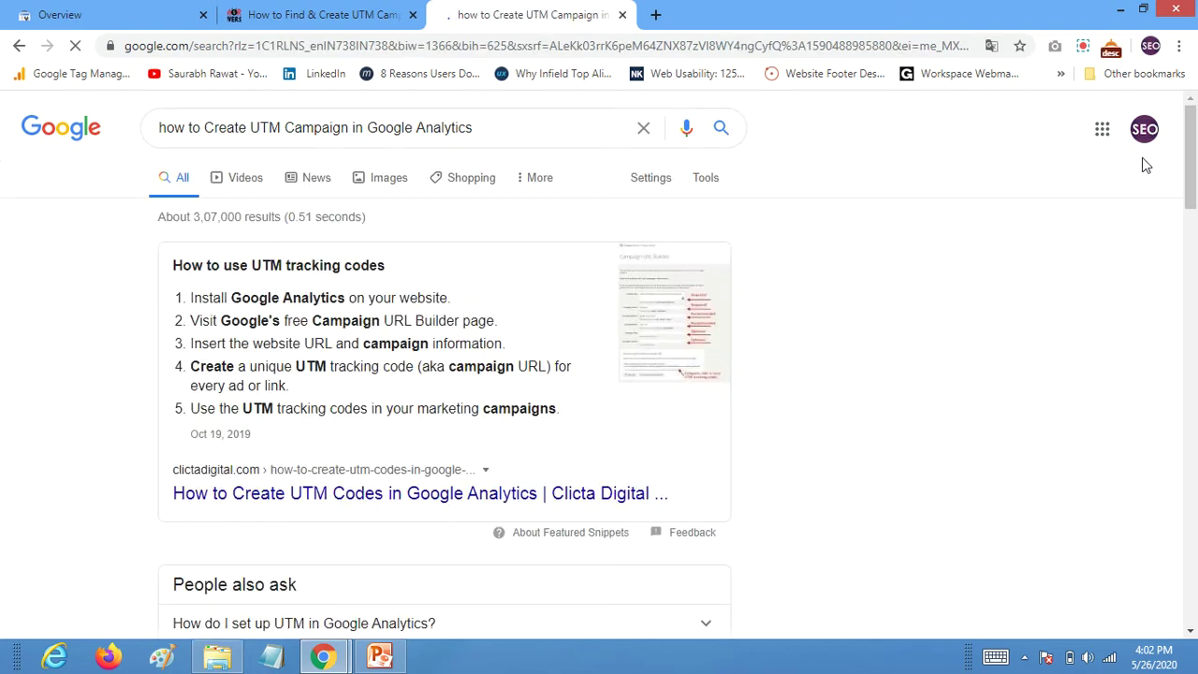
Review the UTM campaign results and bring up Google's search settings options
left_click_drag(1192, 139, 1190, 582)
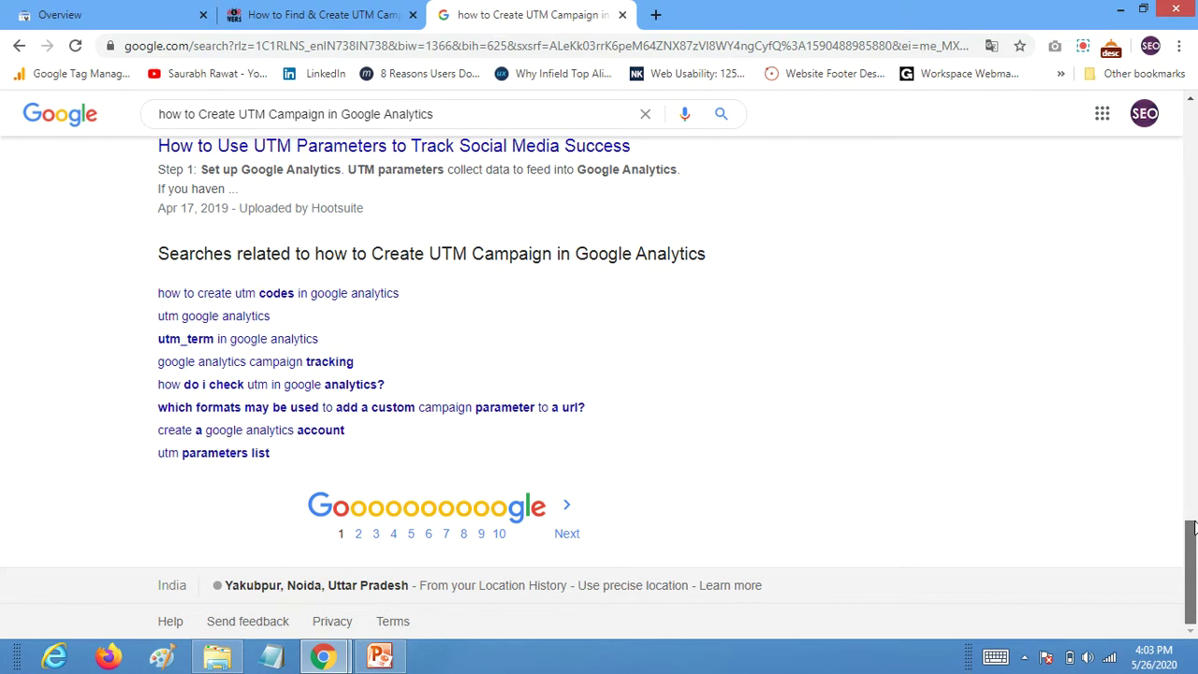
left_click_drag(1191, 529, 1190, 113)
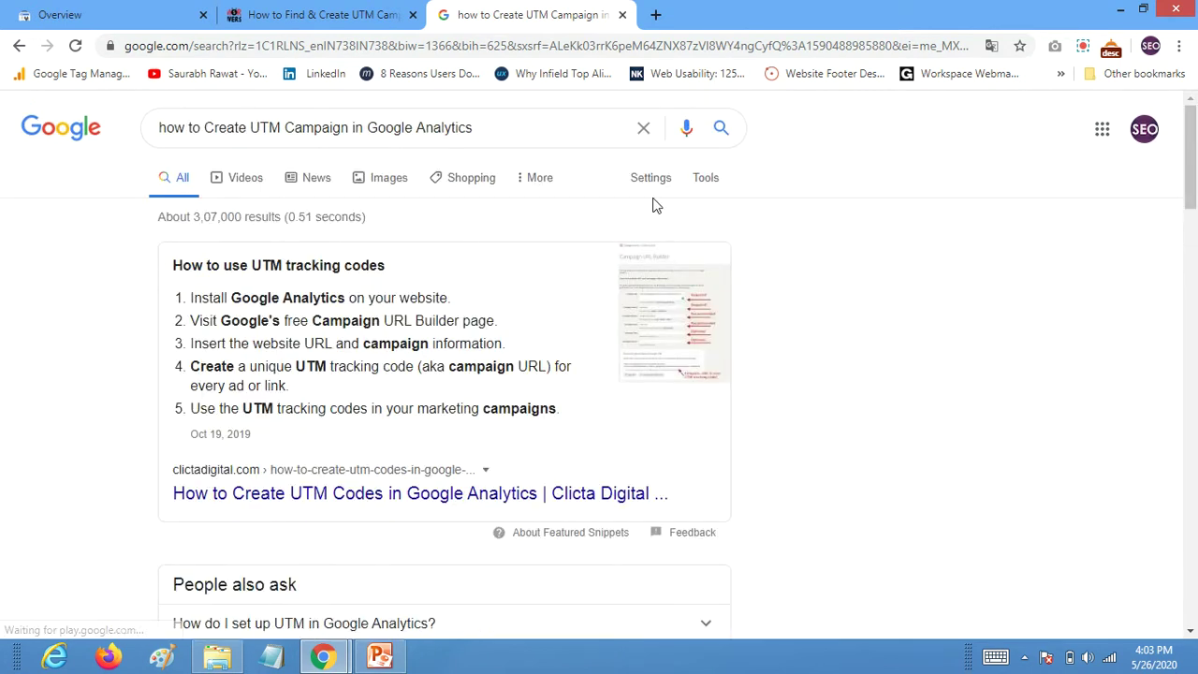
left_click(655, 184)
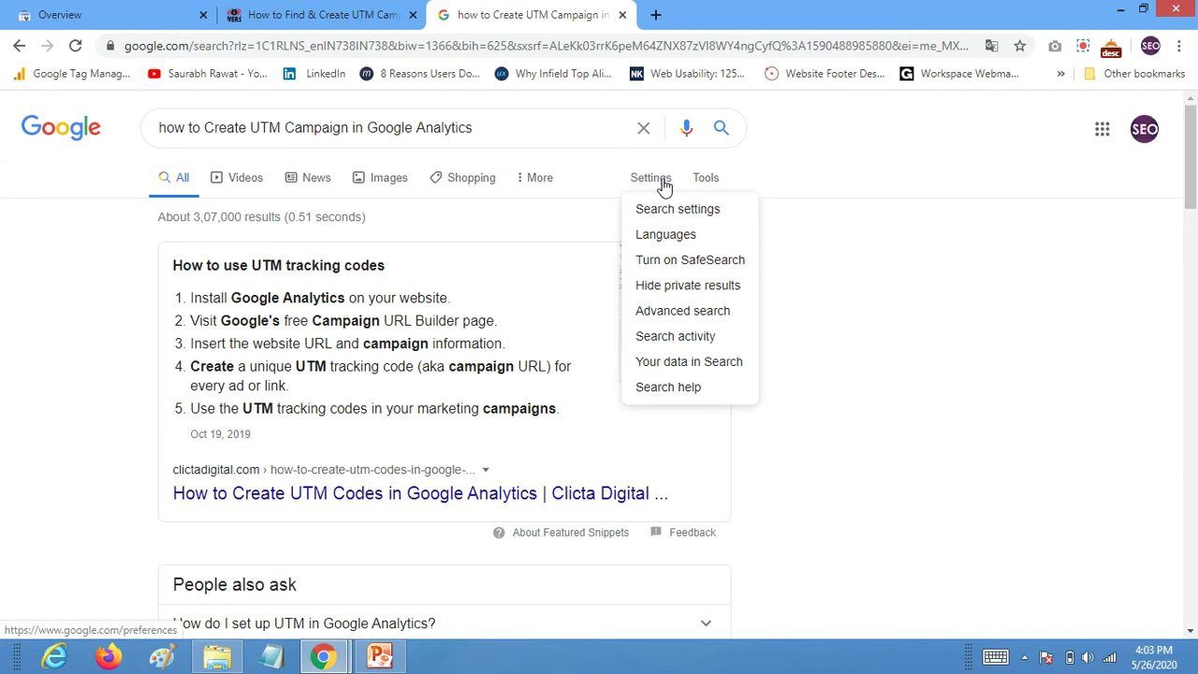
Set Google's results per page to 100 and save the preference
left_click(670, 220)
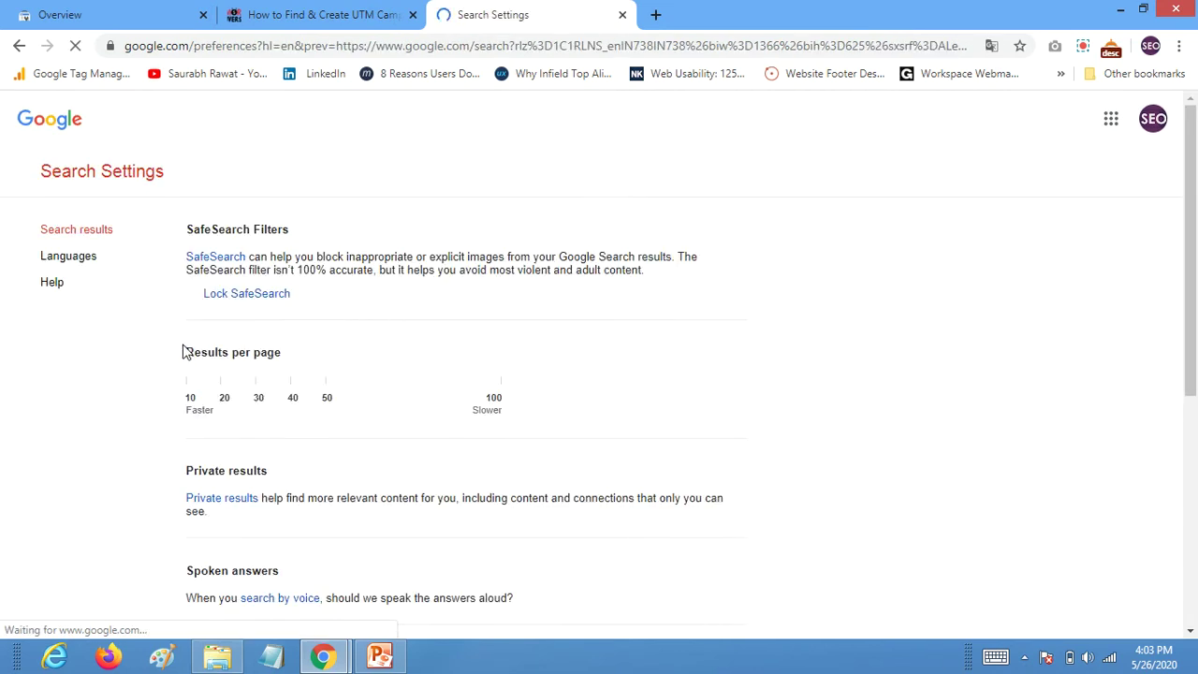
left_click_drag(190, 381, 492, 387)
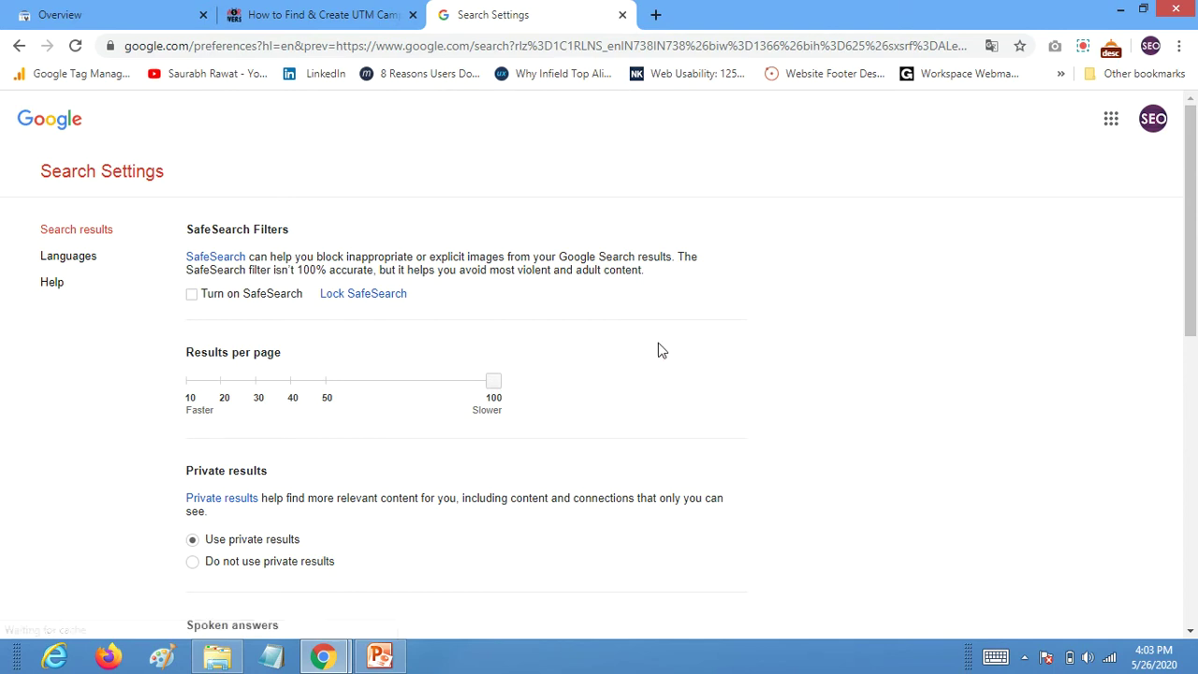
scroll(660, 350, "down", 1)
scroll(661, 350, "down", 2)
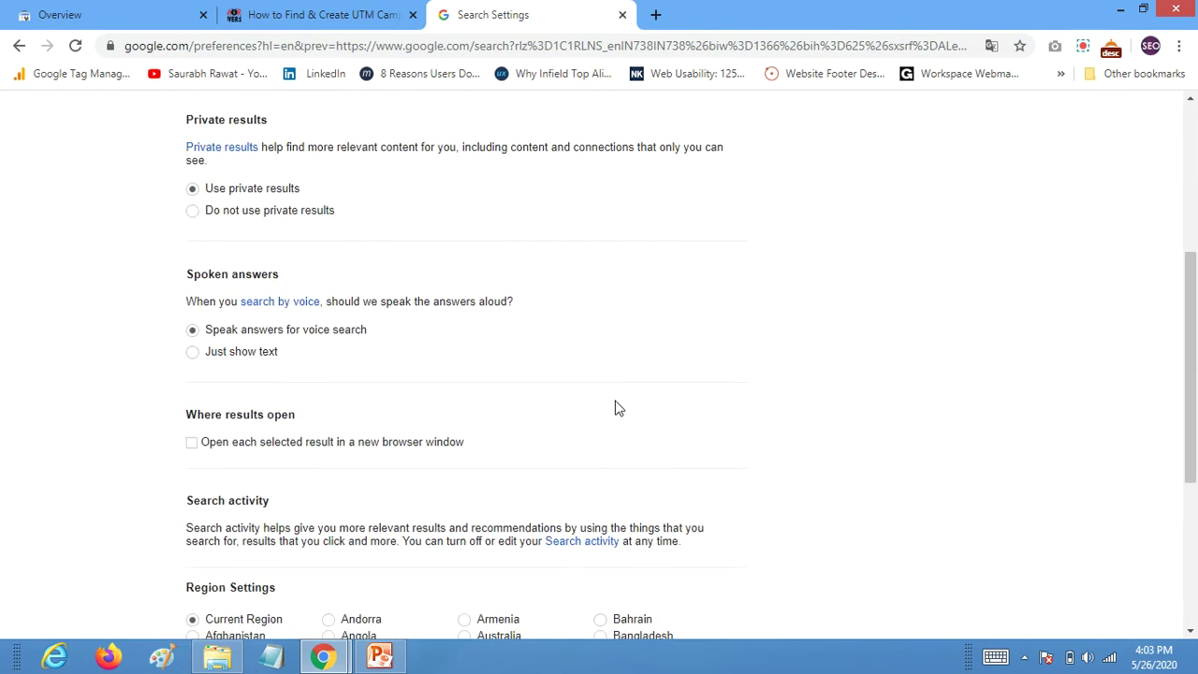
scroll(615, 406, "down", 3)
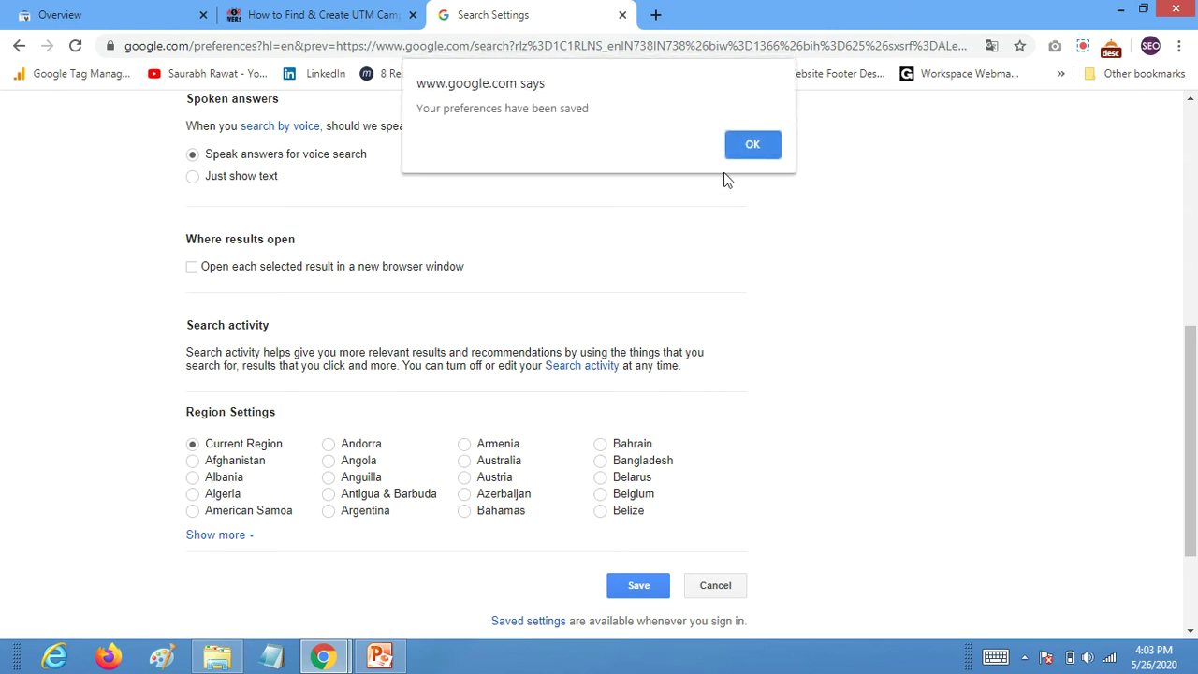
left_click(755, 145)
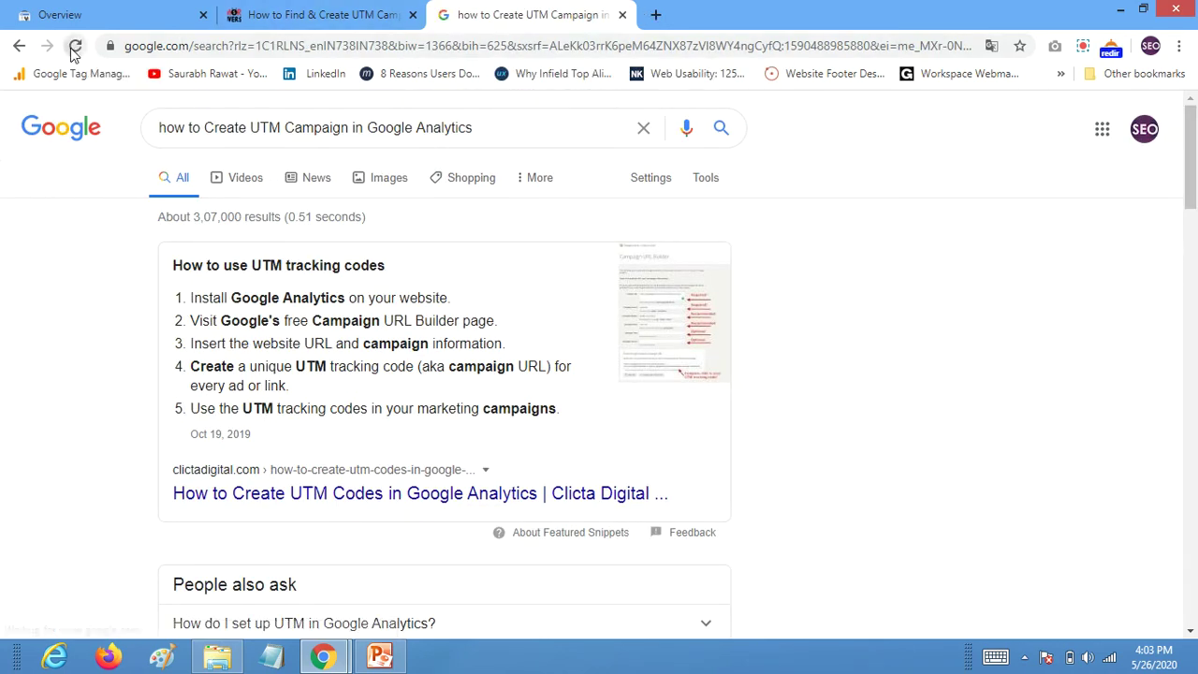
Reload the UTM results at 100 per page and go to the second results page
left_click(74, 46)
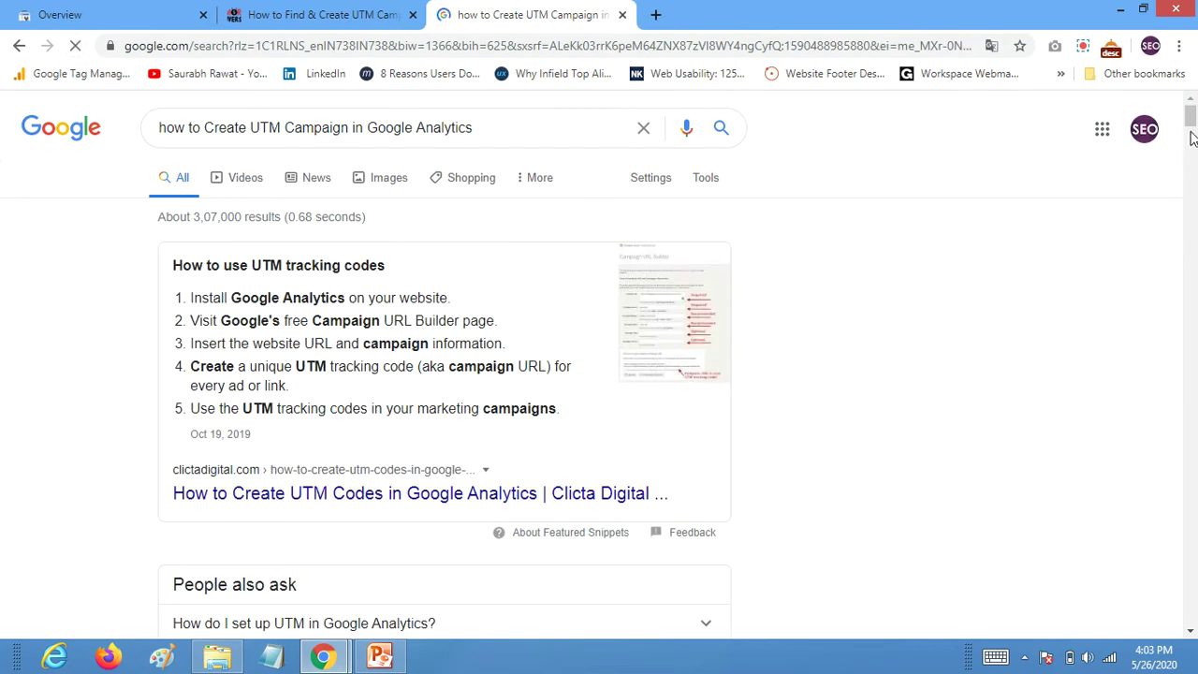
scroll(1195, 206, "down", 10)
scroll(1195, 243, "down", 5)
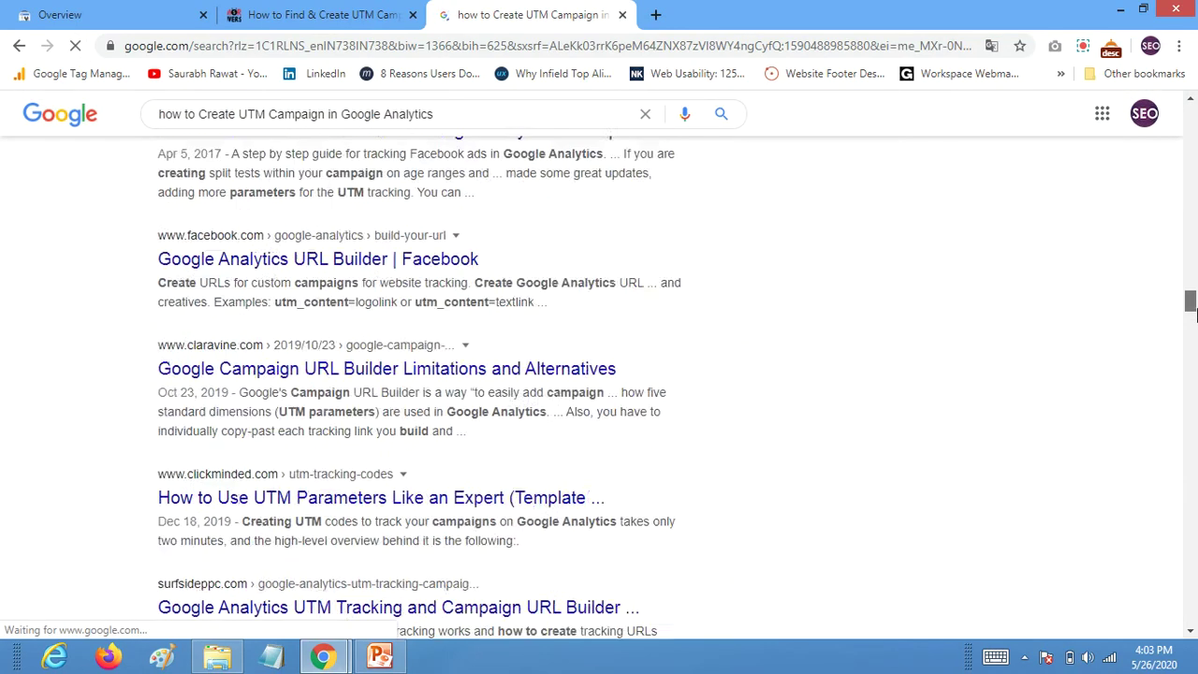
scroll(1194, 328, "down", 5)
scroll(1195, 421, "down", 5)
scroll(1195, 524, "down", 2)
scroll(1195, 534, "down", 10)
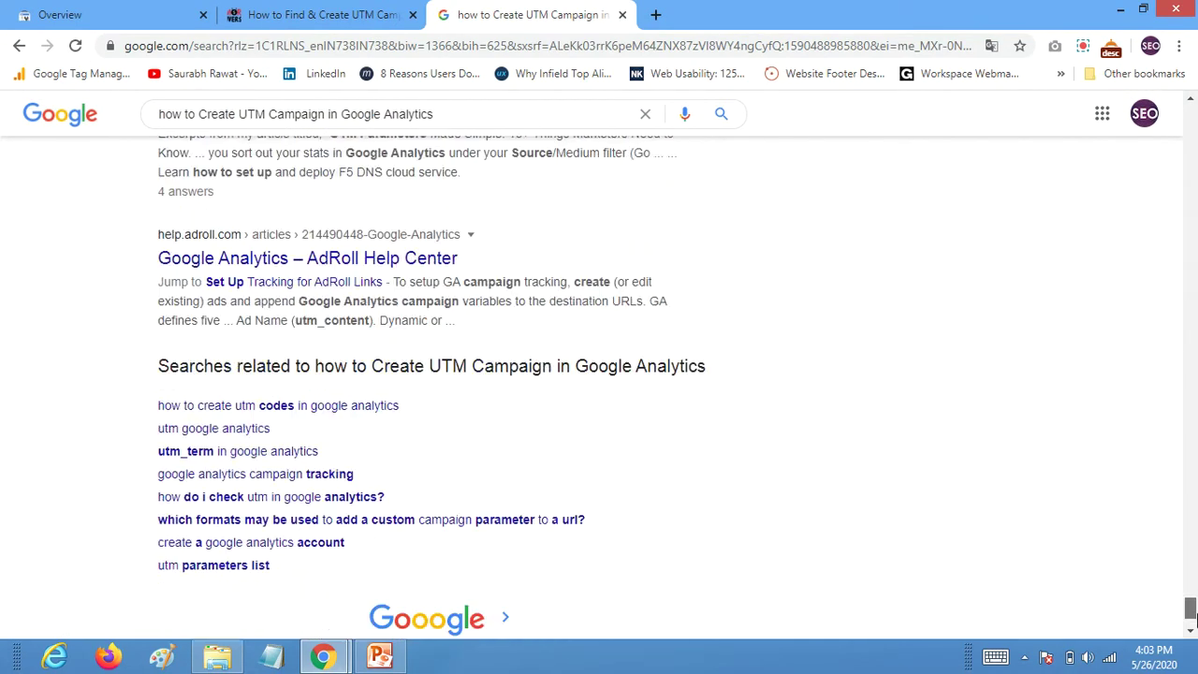
scroll(1195, 533, "down", 1)
left_click(420, 535)
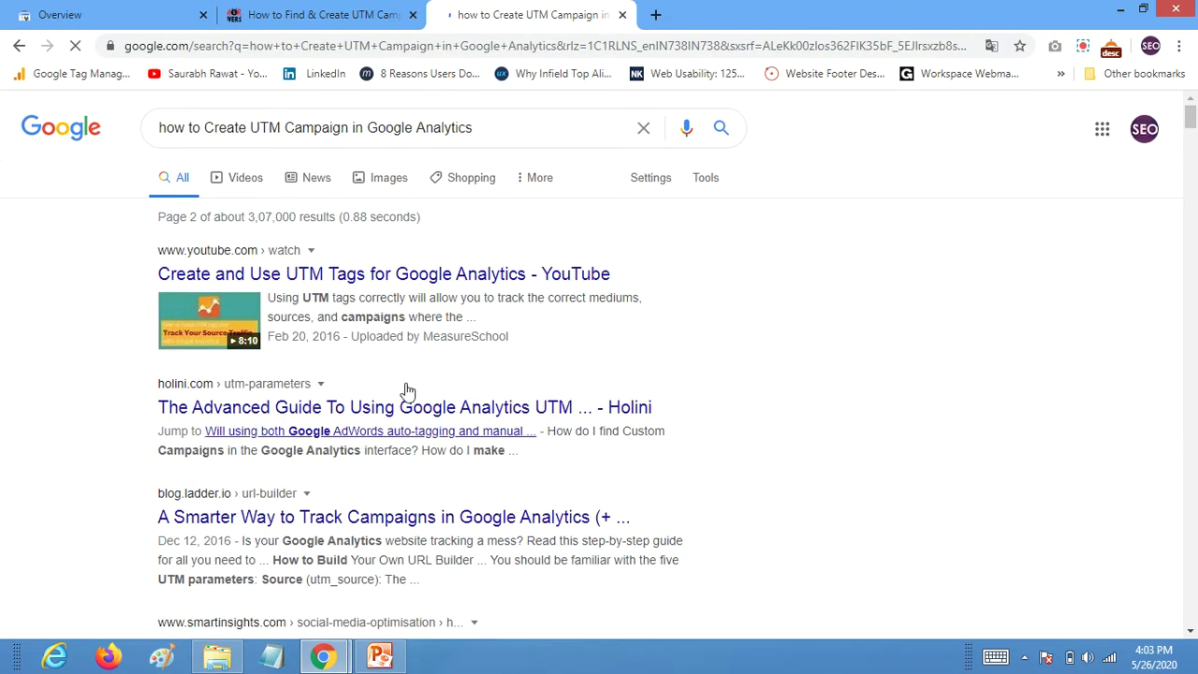
Search the page for 'moreconversion' to locate the site's UTM article listing
key("ctrl+f")
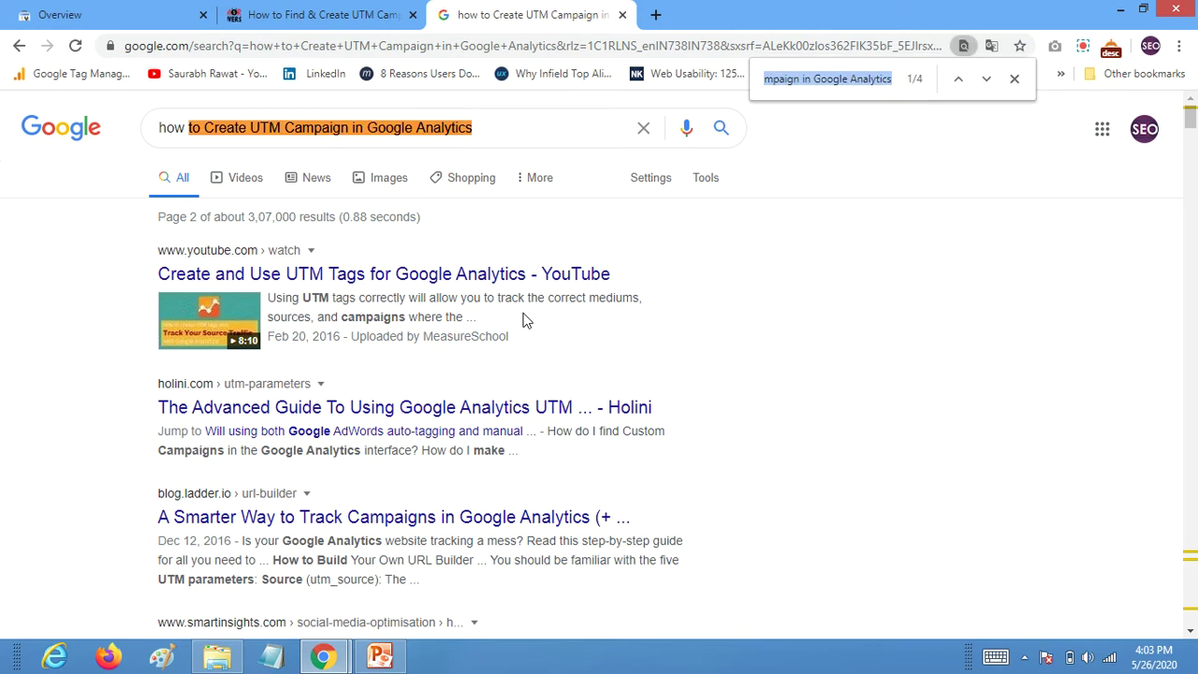
type("m")
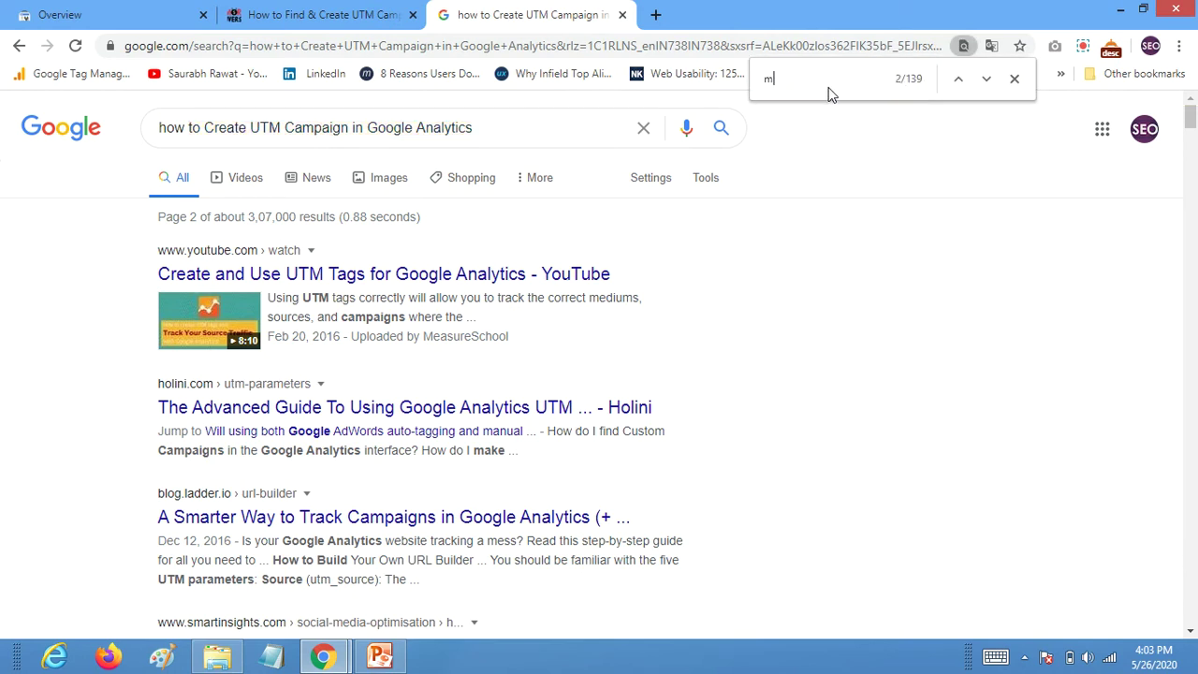
type("oreconv")
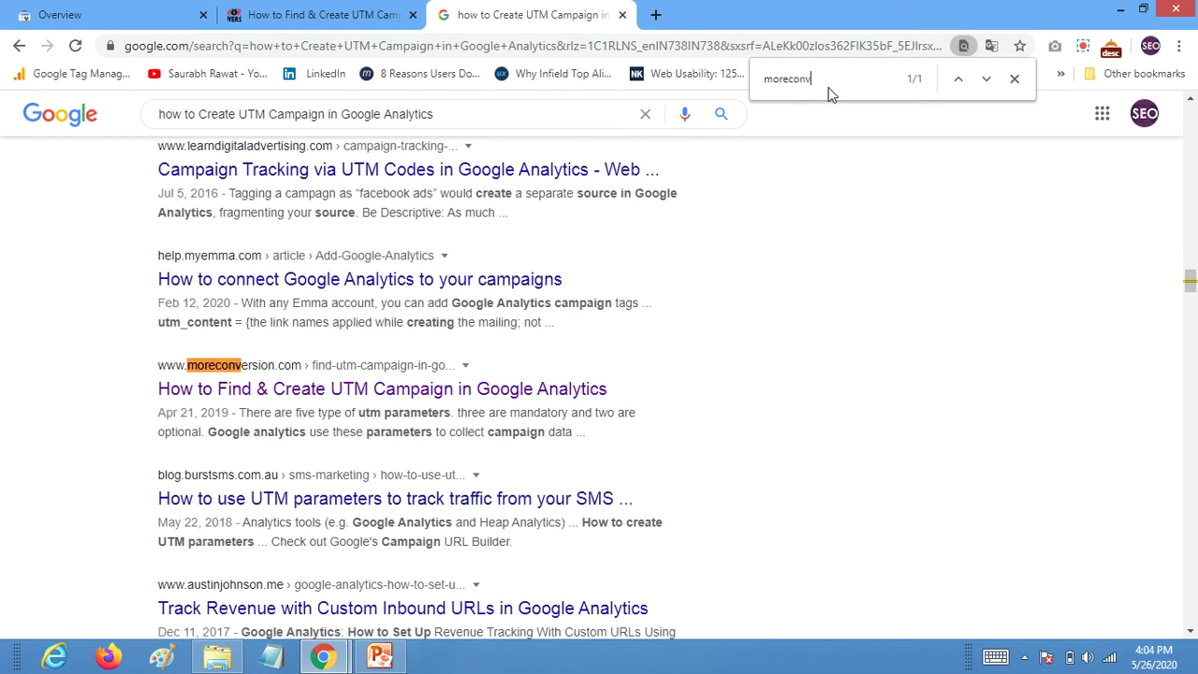
type("ersion")
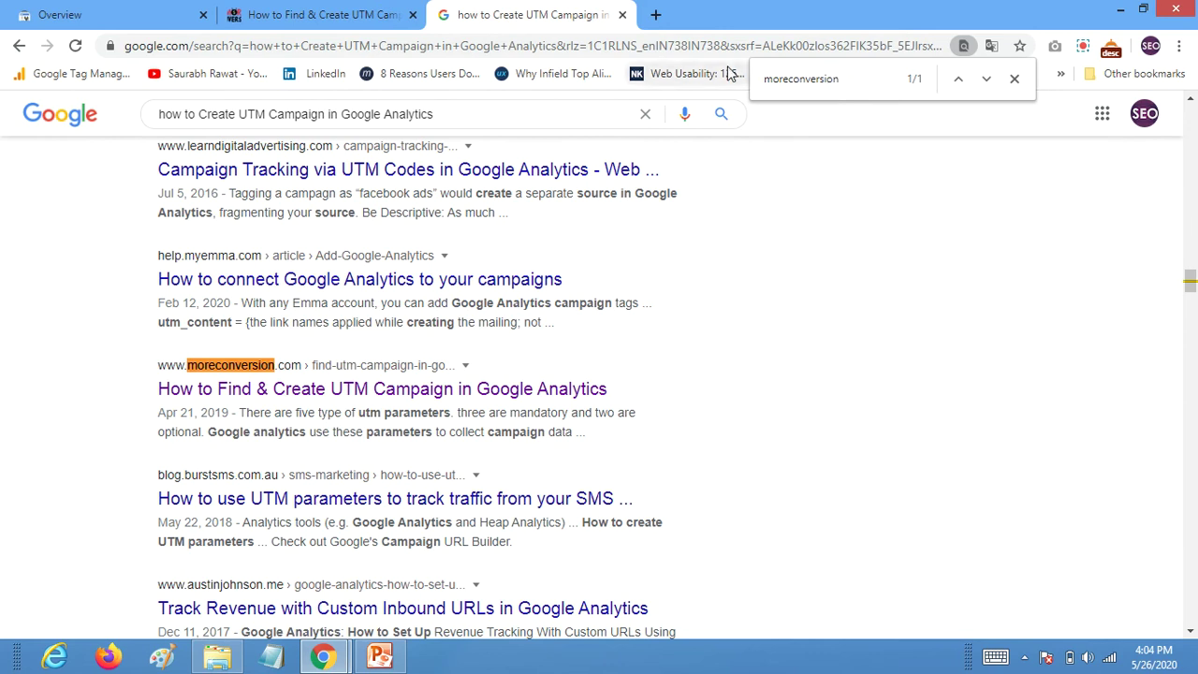
left_click(465, 367)
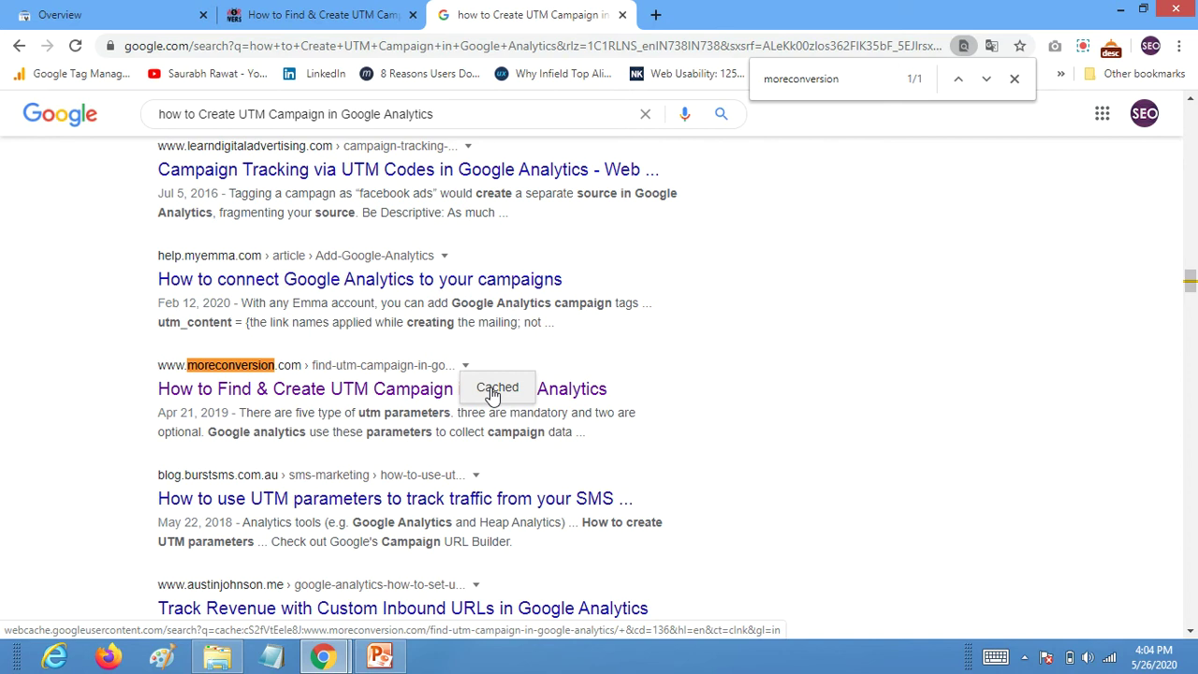
left_click(874, 277)
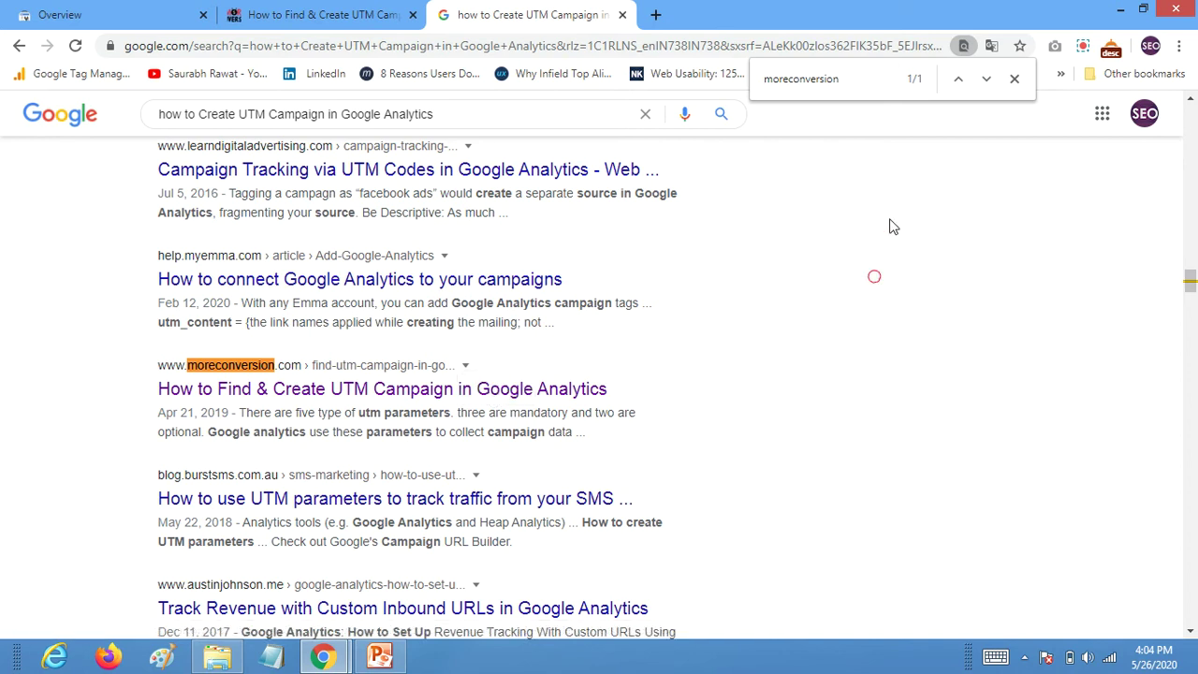
left_click(141, 15)
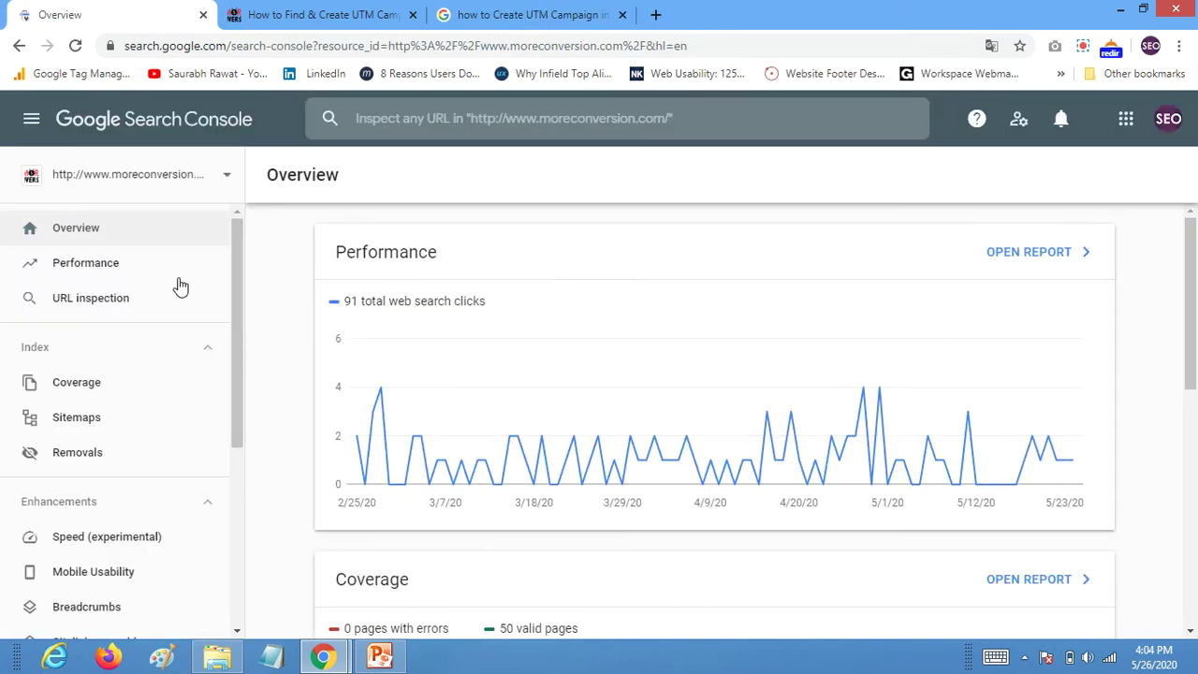
Open the moreconversion.com Performance report with Average position added to the queries table
left_click(94, 268)
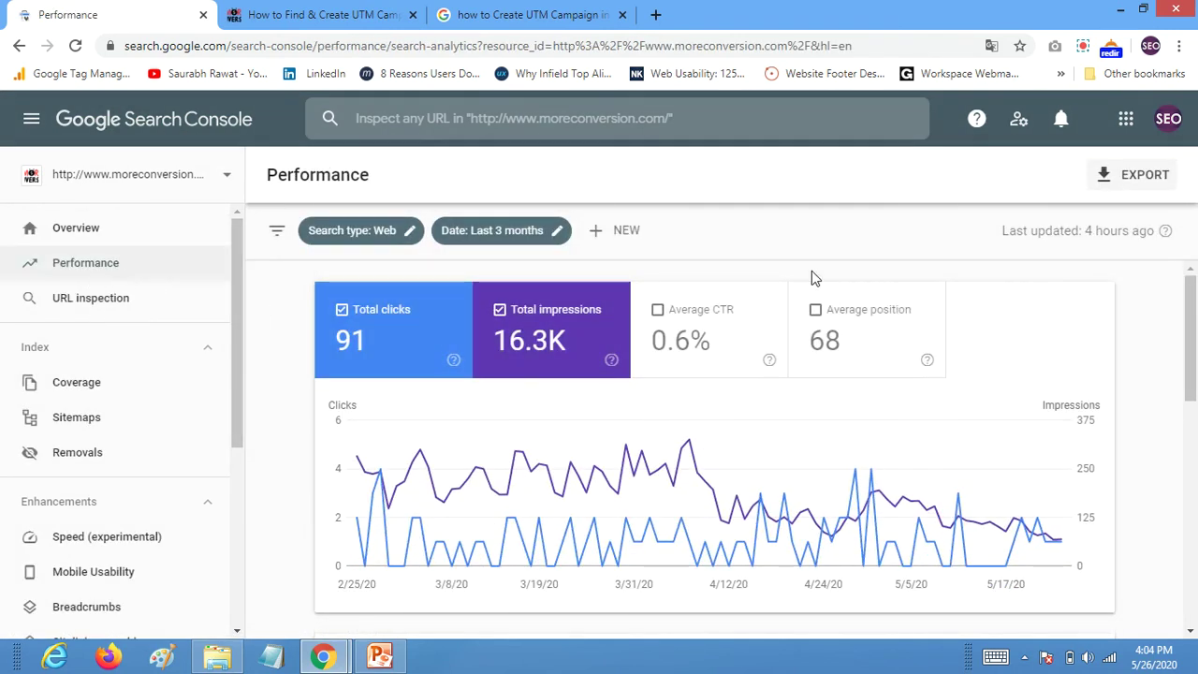
left_click(936, 286)
scroll(939, 284, "down", 2)
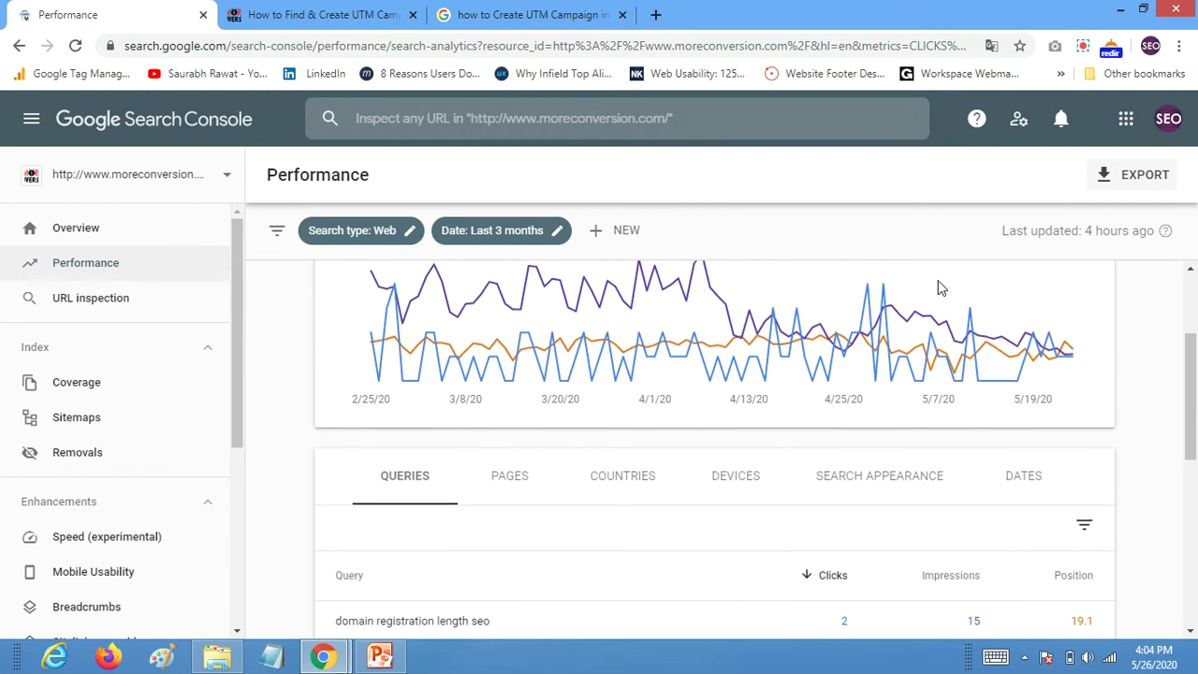
scroll(795, 328, "down", 2)
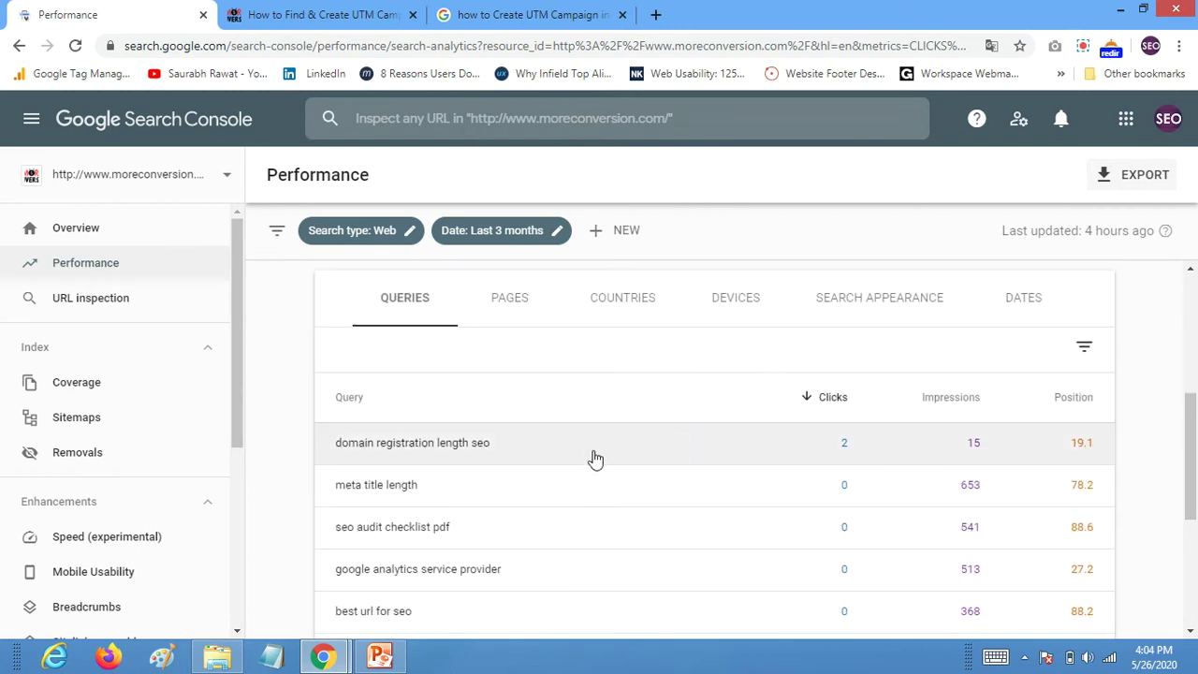
scroll(562, 468, "down", 3)
scroll(1058, 459, "up", 2)
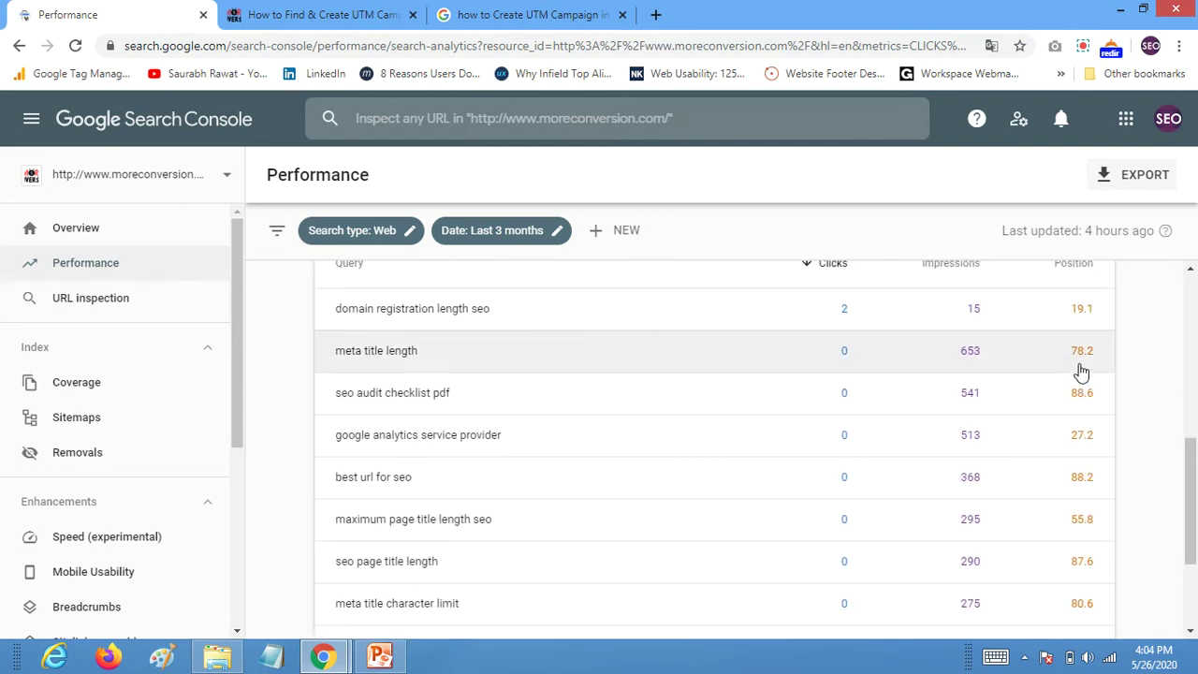
scroll(1081, 372, "up", 1)
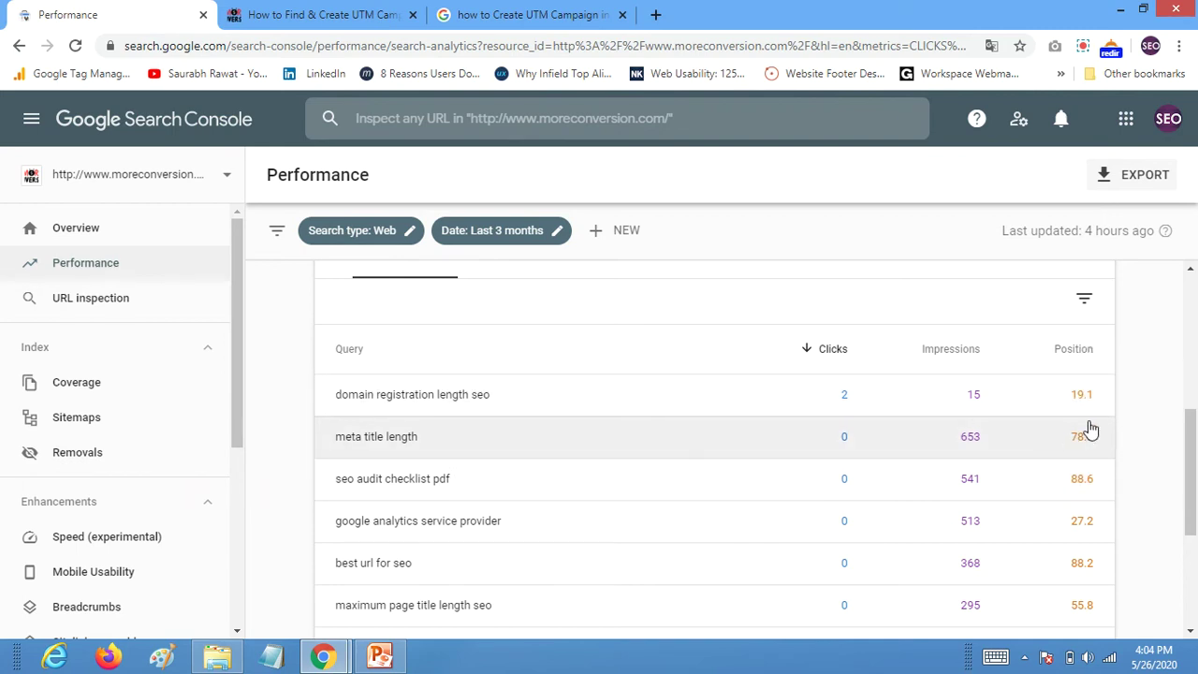
Filter the Performance queries table to queries containing 'utm' and scan their positions
left_click(1083, 301)
left_click(997, 355)
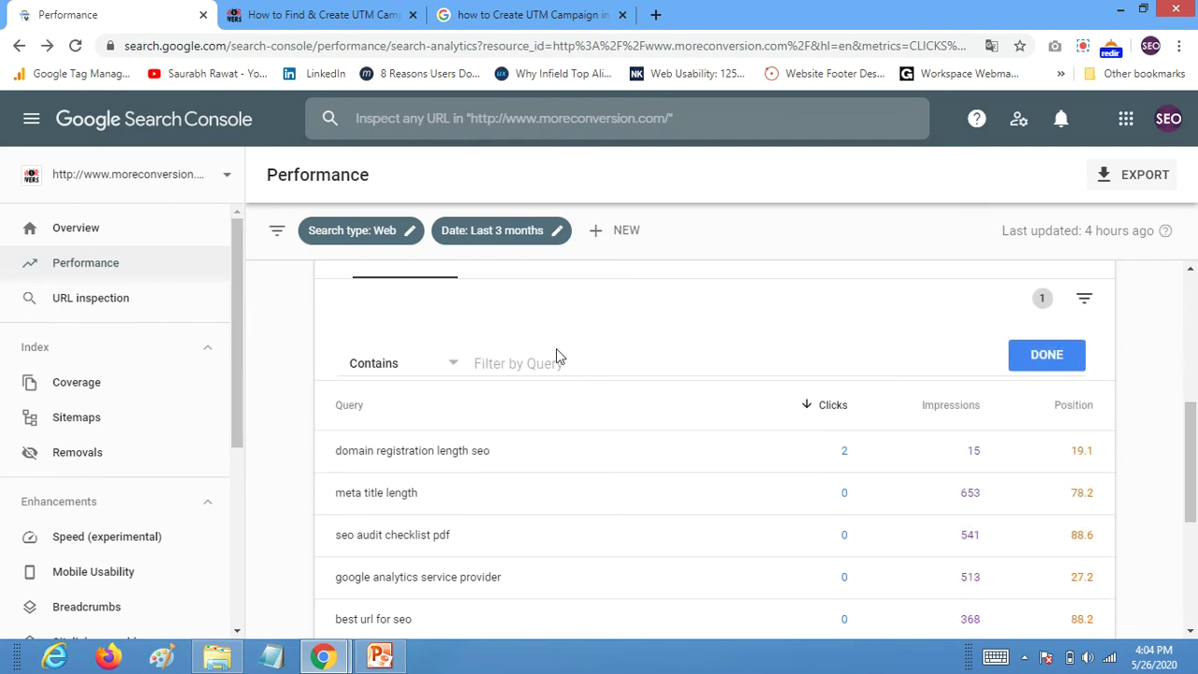
left_click(493, 363)
type("tm")
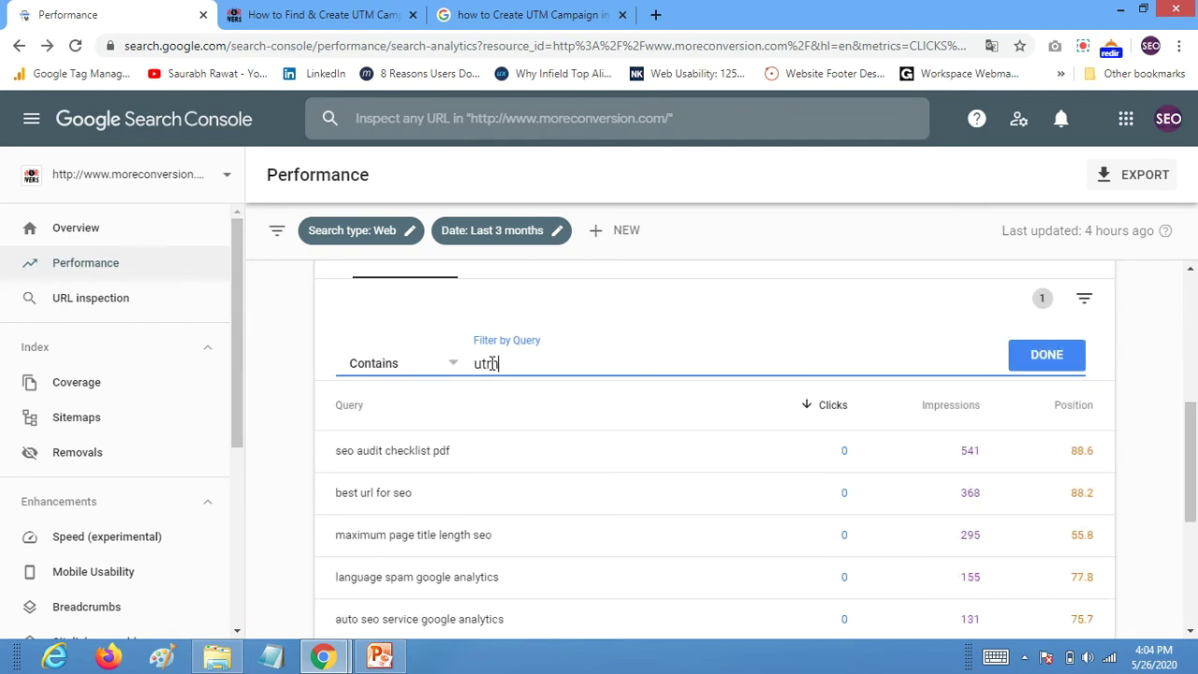
scroll(481, 489, "down", 3)
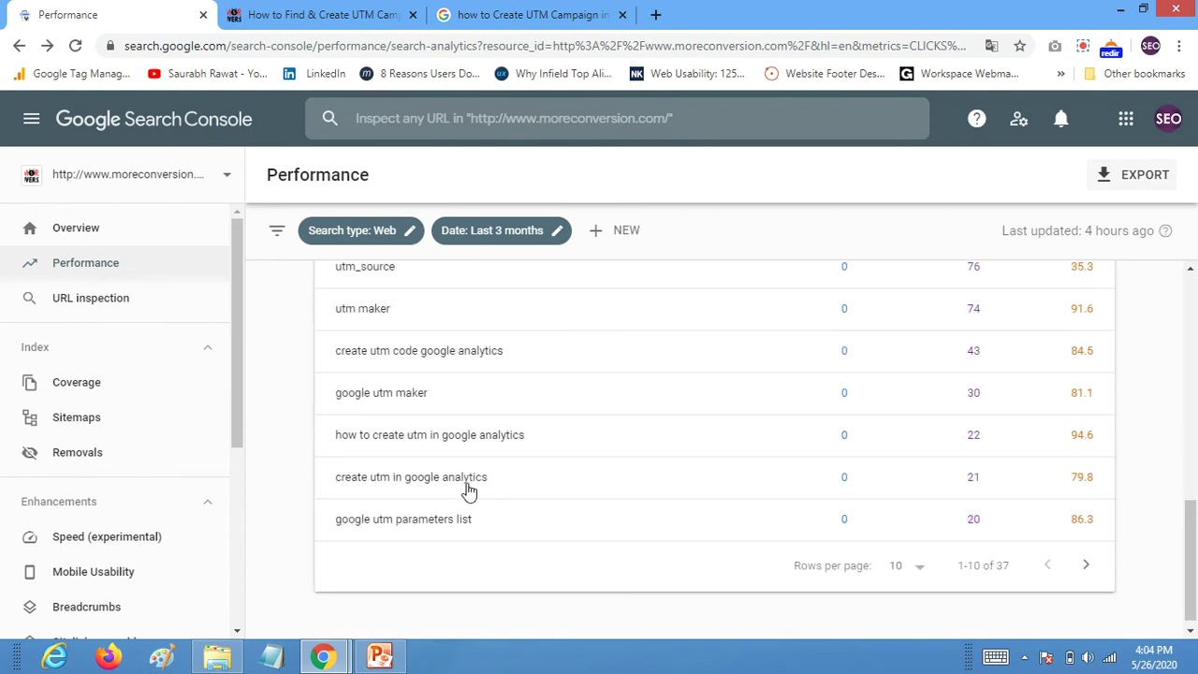